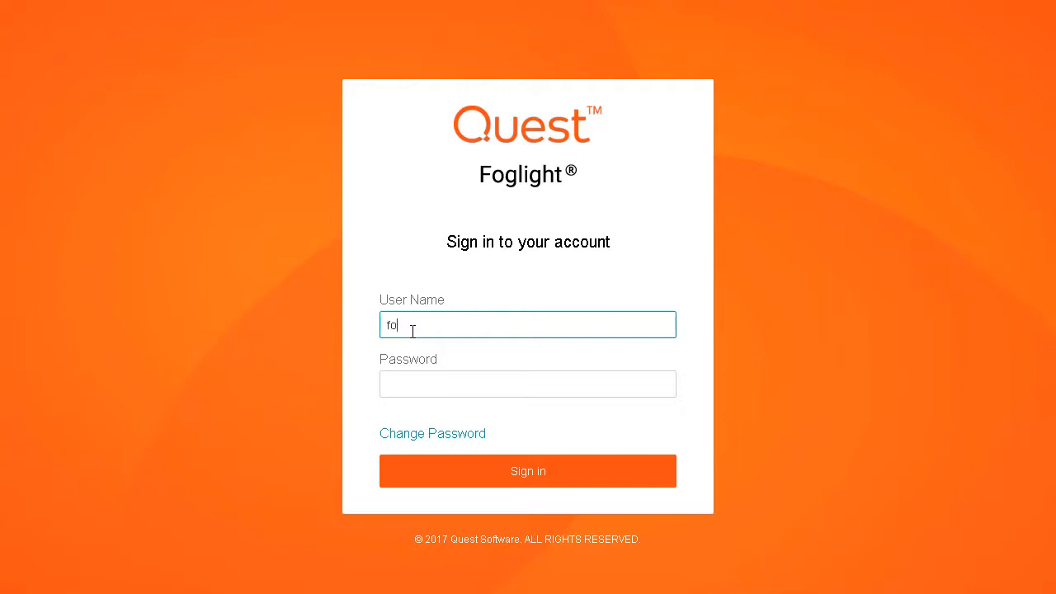
Step: Sign in to Foglight with the account's user name and password
key("Tab")
type("foglight")
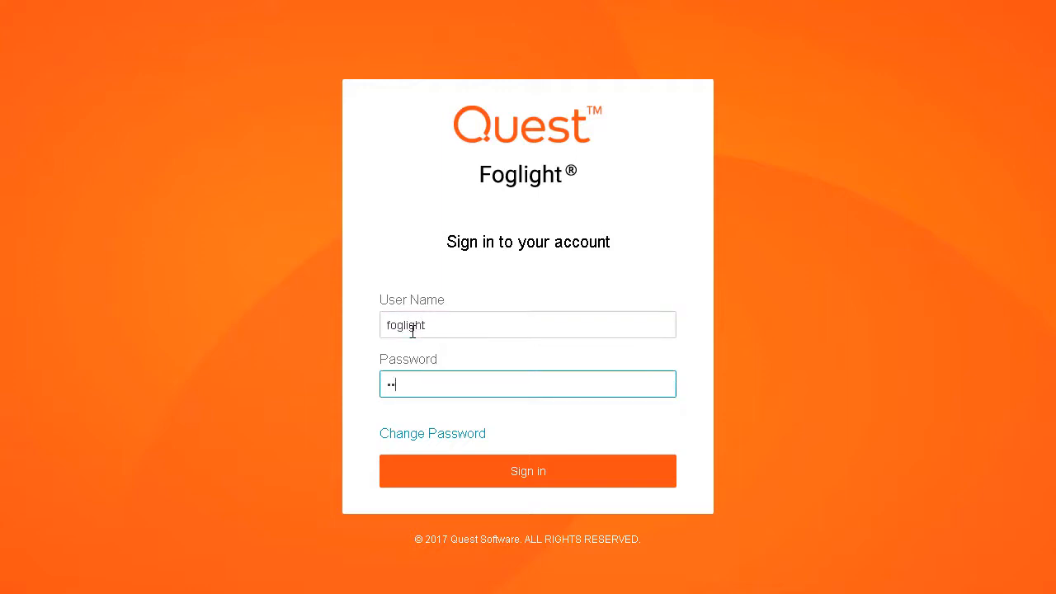
key("Return")
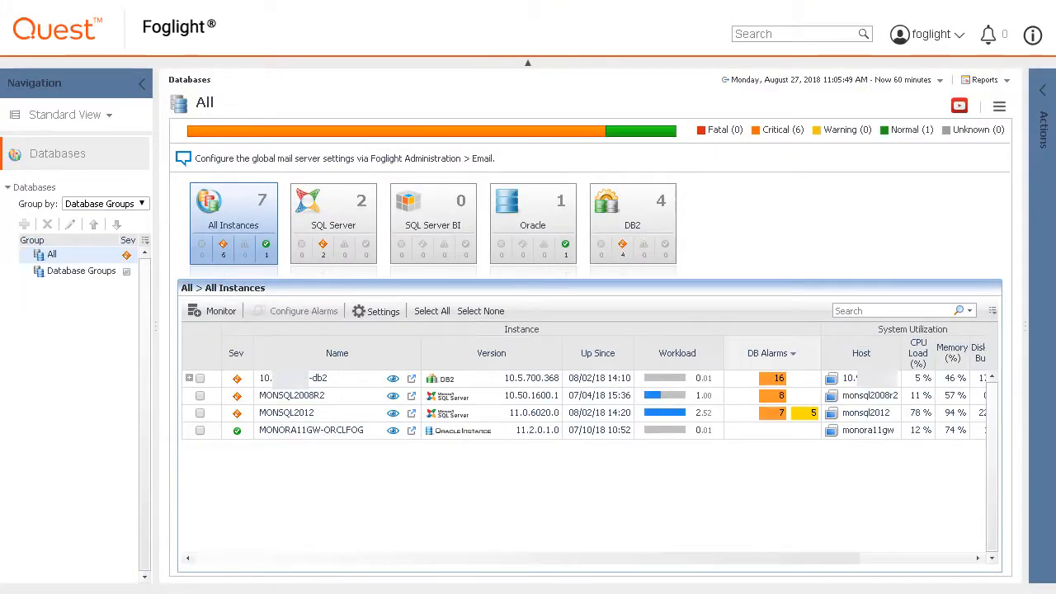
Step: Choose SQL Server from the Monitor list to add a new instance
left_click(221, 312)
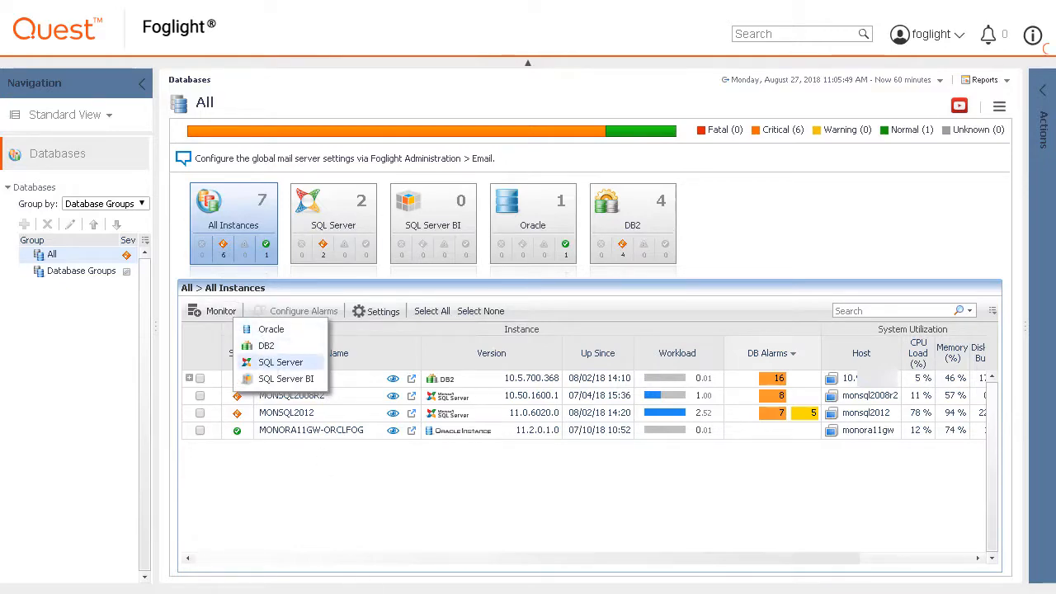
left_click(281, 362)
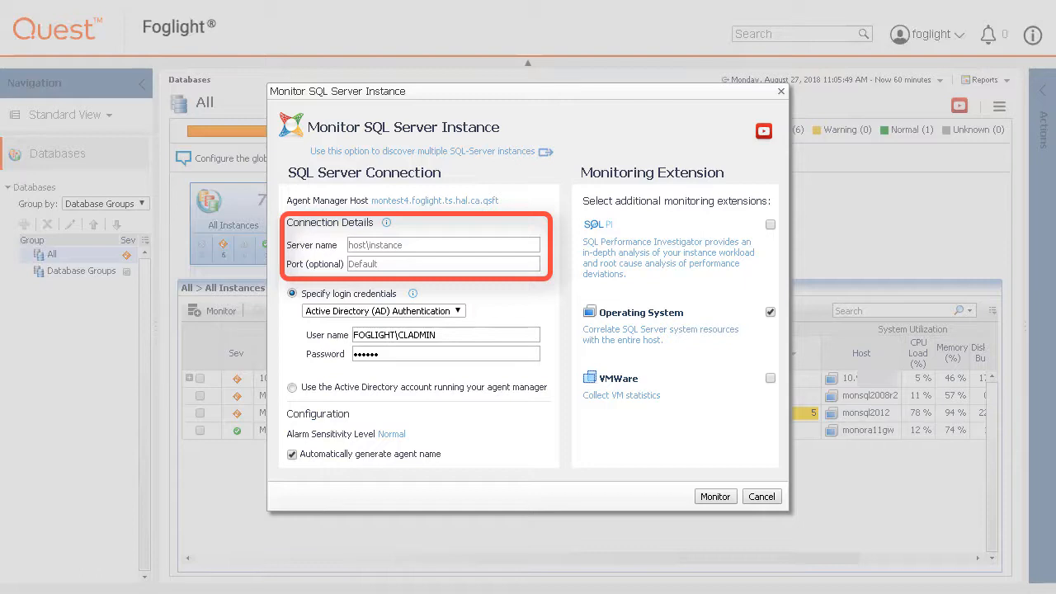
Step: Enter server name MONSQL2014CL and replace the AD login's user part and password with the test account's
left_click(388, 240)
type("MONS")
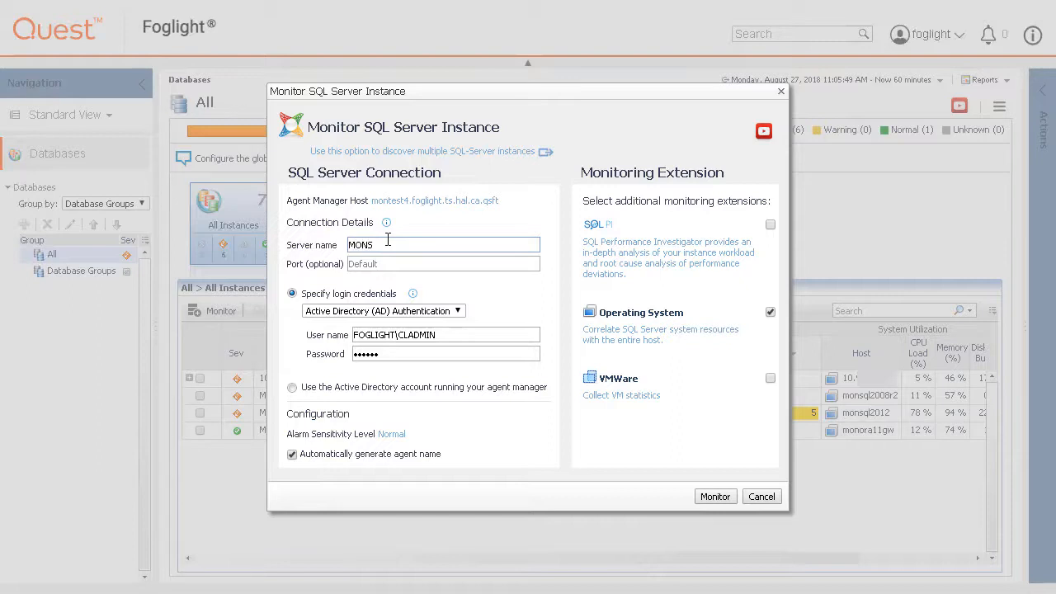
type("QL2014CL")
left_click_drag(399, 335, 441, 334)
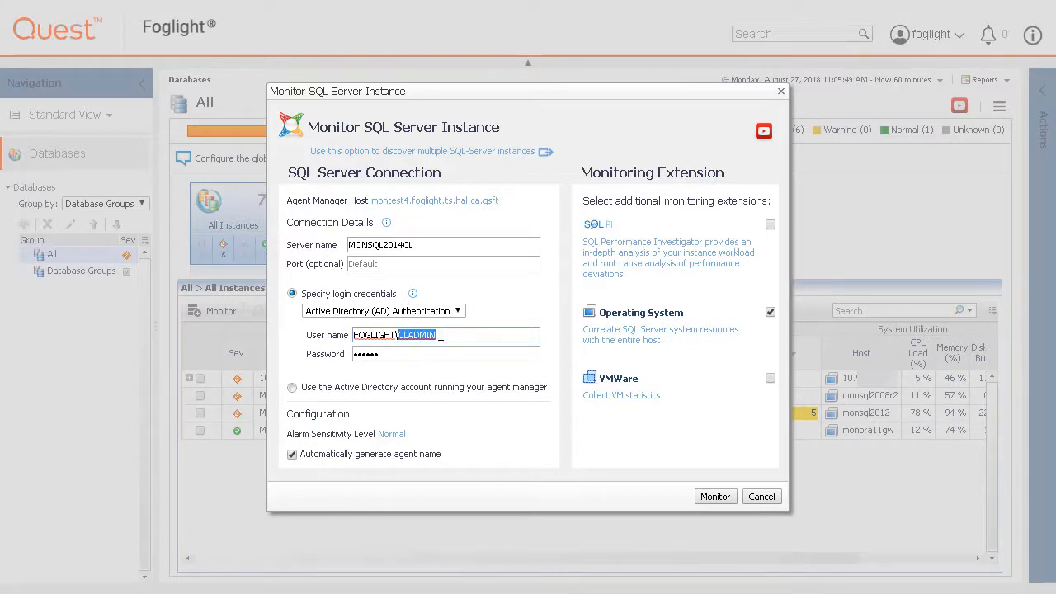
type("fogtest1")
key("Tab")
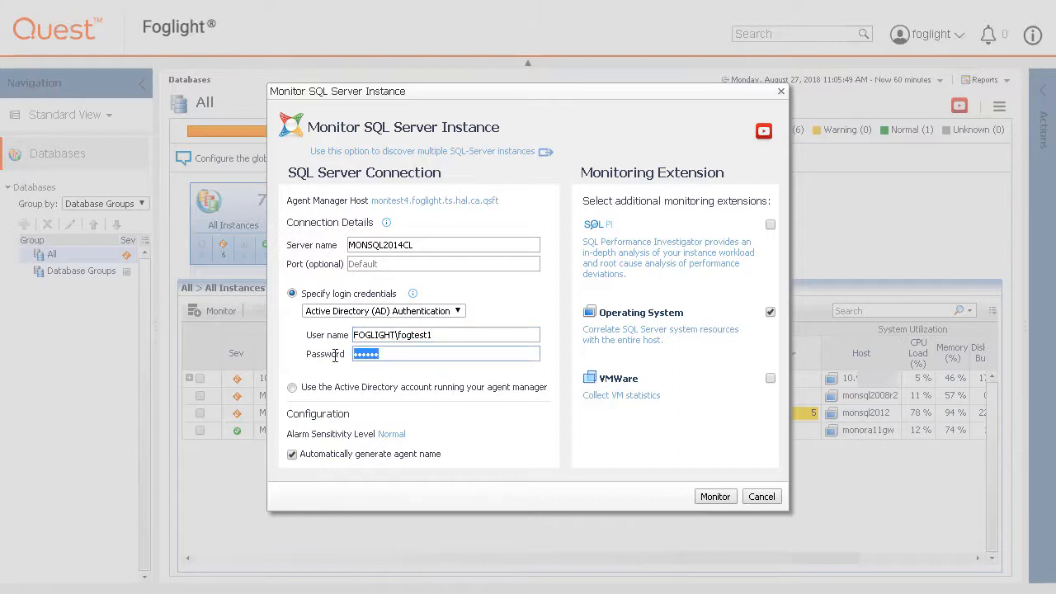
type("********")
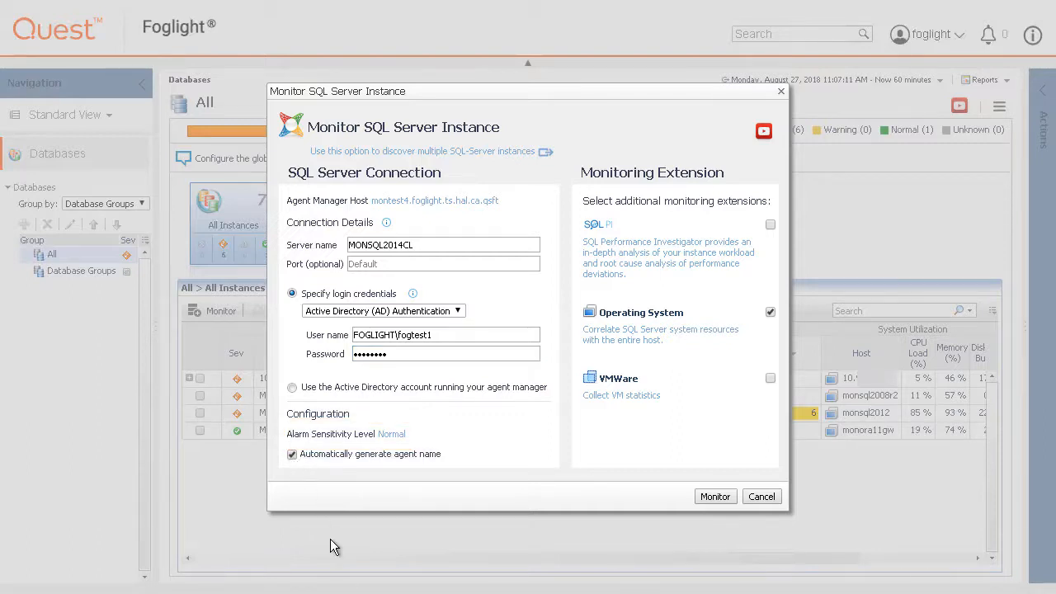
Step: Toggle 'Automatically generate agent name' off and back on so it stays enabled
left_click(292, 454)
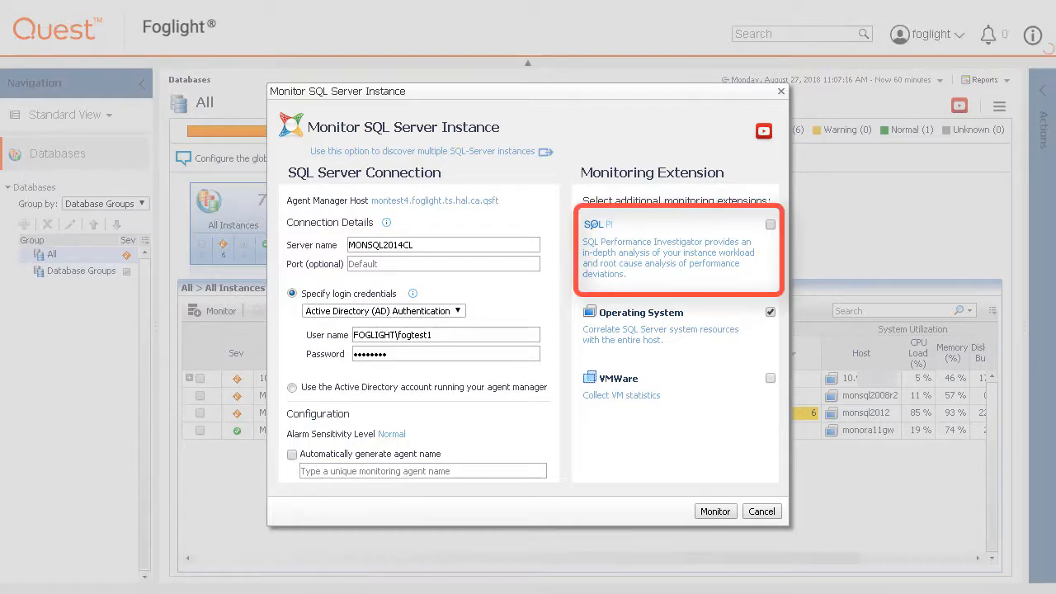
left_click(292, 454)
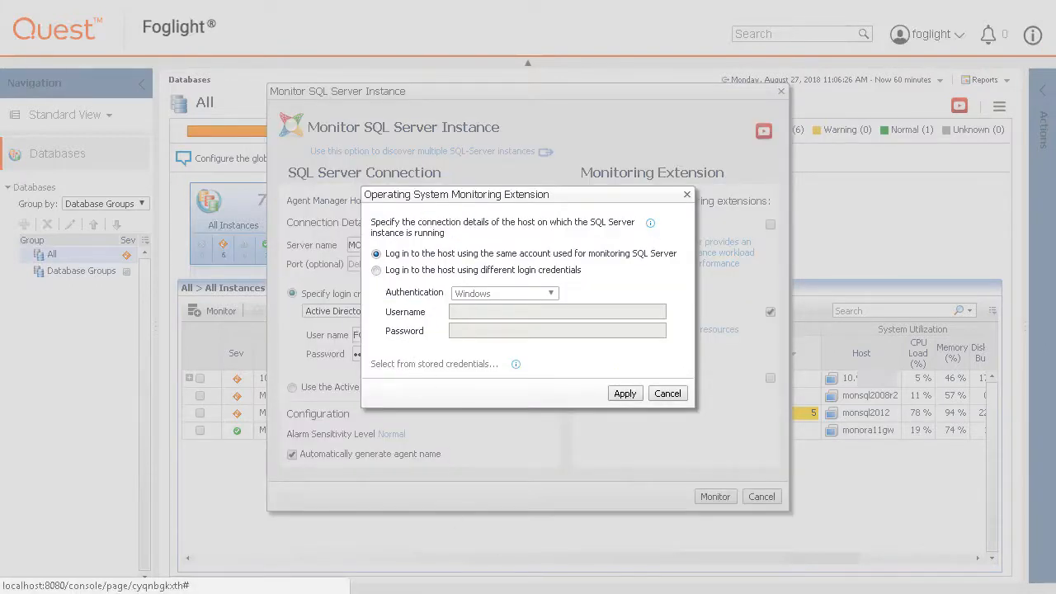
Step: Set the Operating System extension to log in with the SQL Server account and apply it
left_click(376, 270)
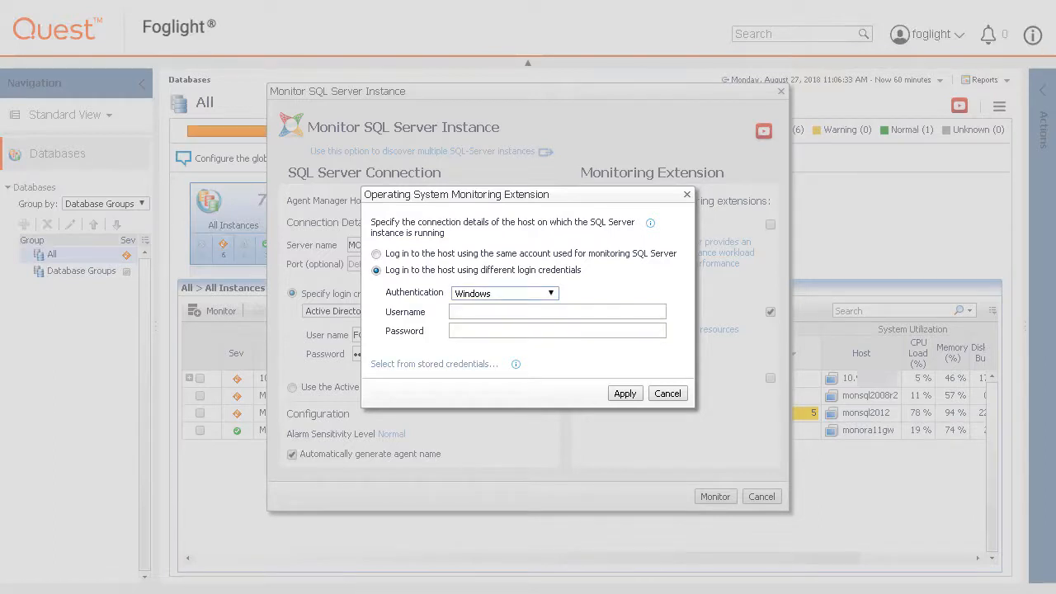
left_click(463, 371)
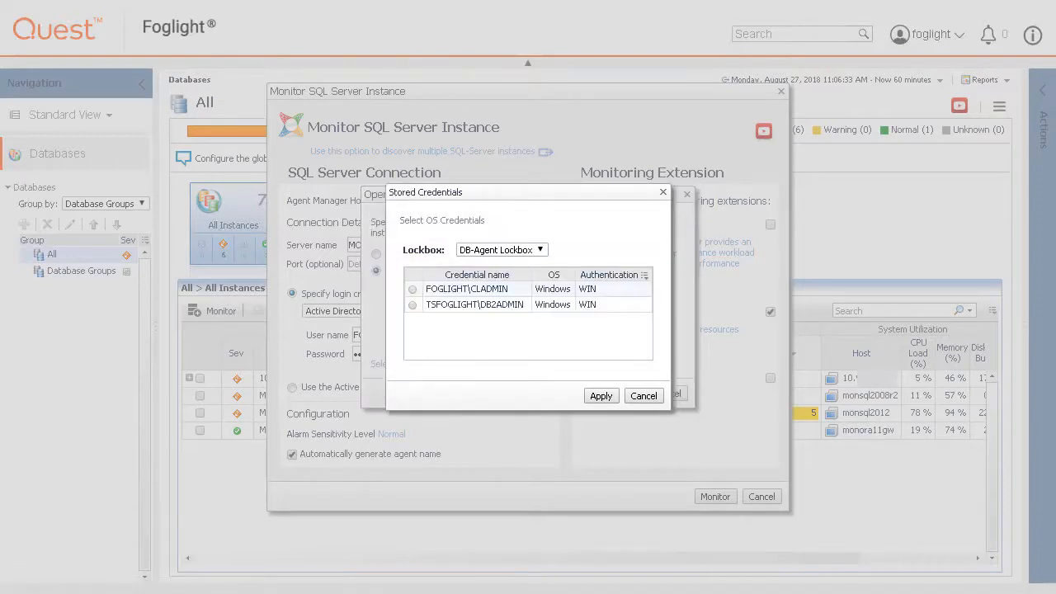
left_click(643, 396)
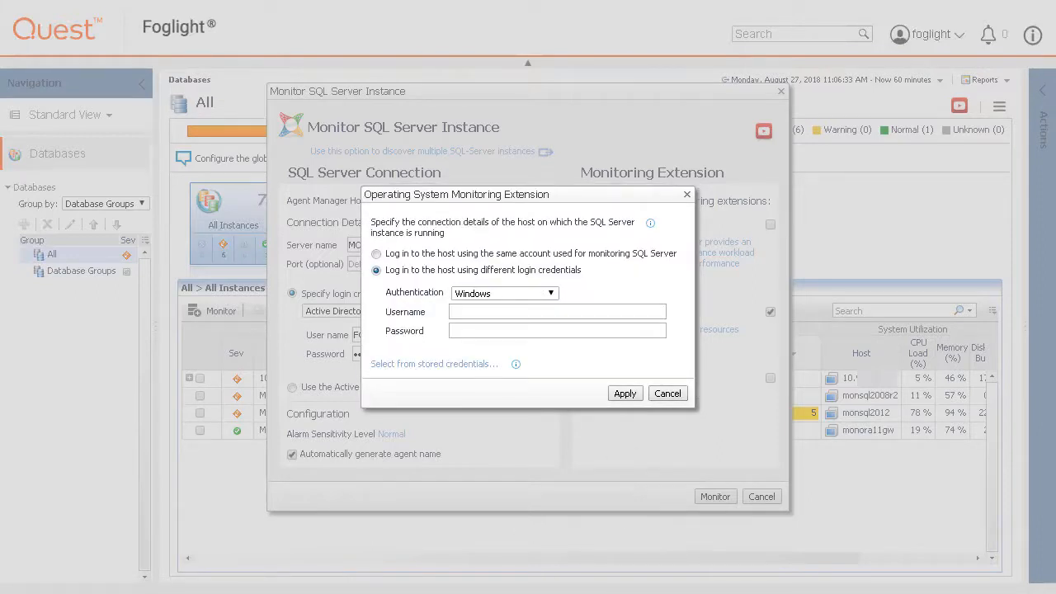
left_click(551, 295)
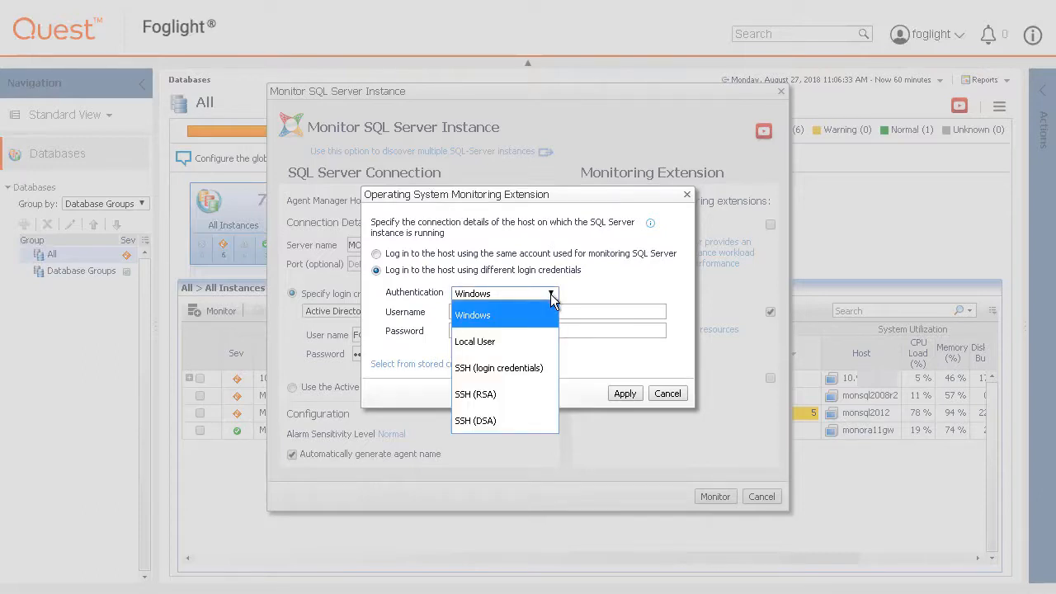
left_click(551, 295)
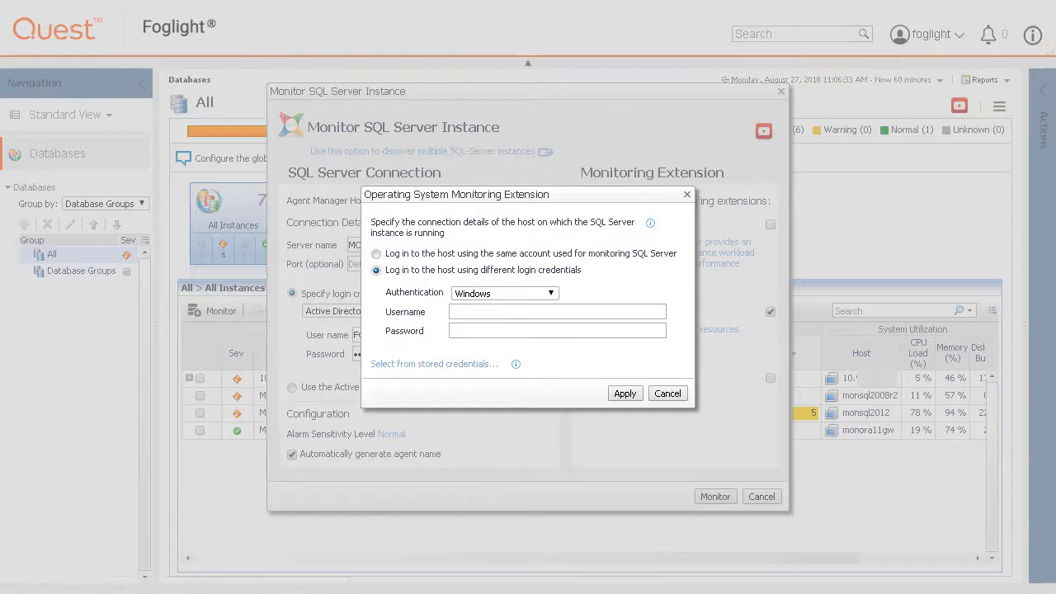
left_click(376, 254)
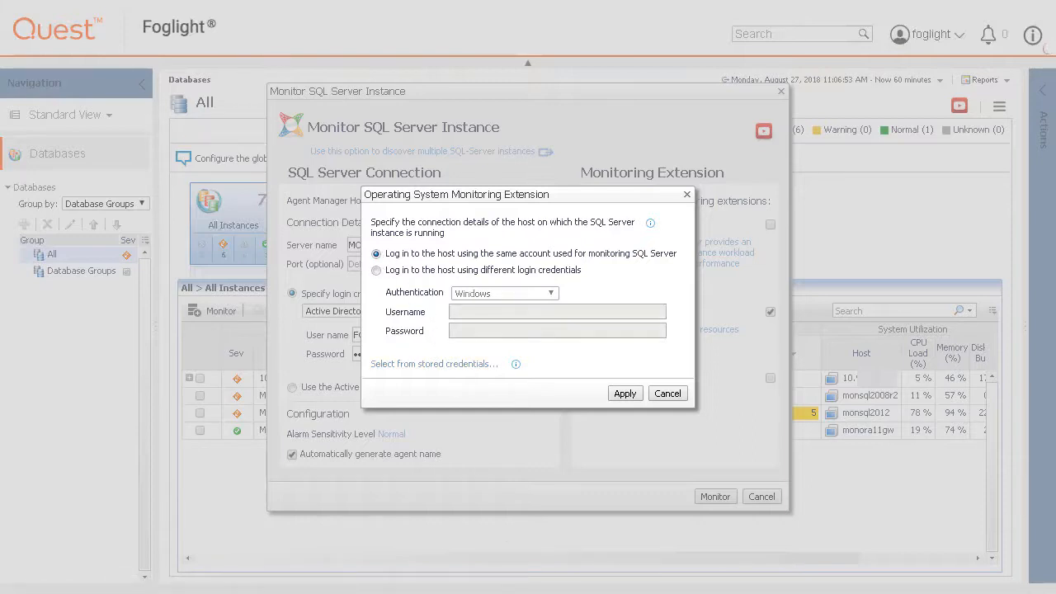
left_click(624, 393)
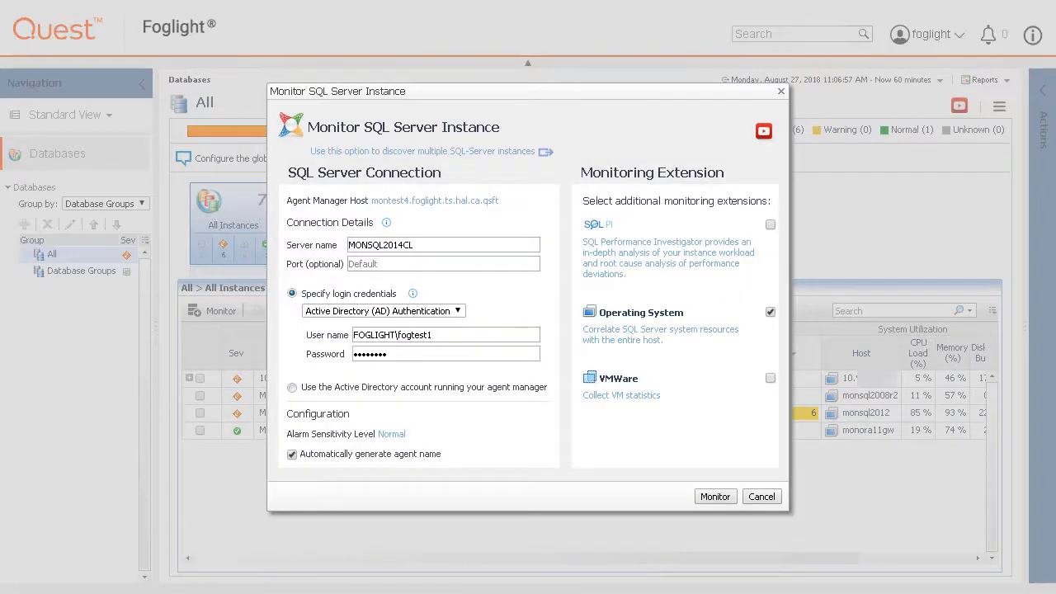
Step: Leave the VMWare extension disabled and submit MONSQL2014CL for monitoring
left_click(623, 396)
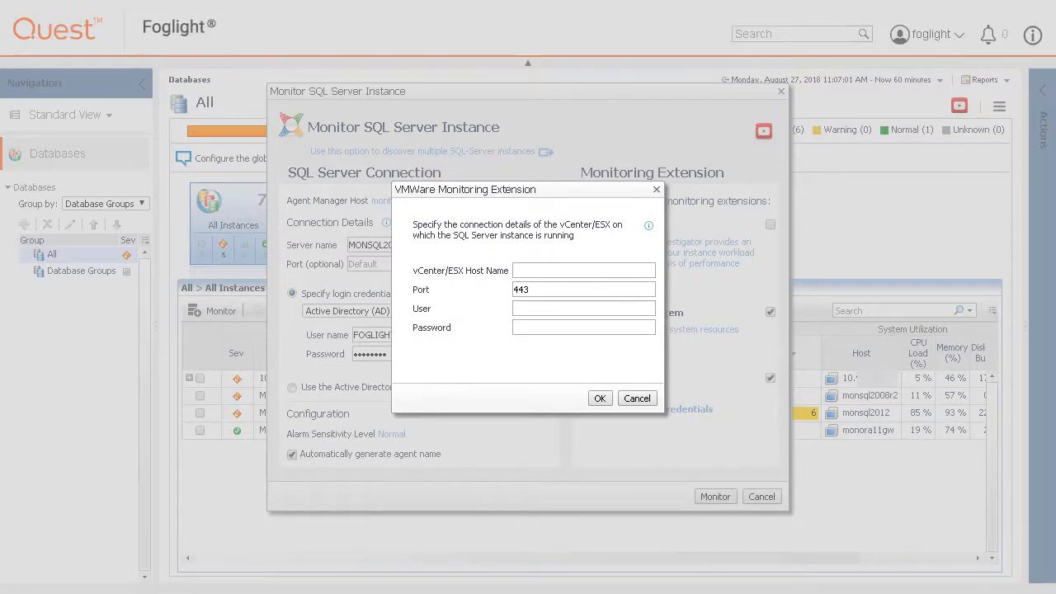
left_click(639, 399)
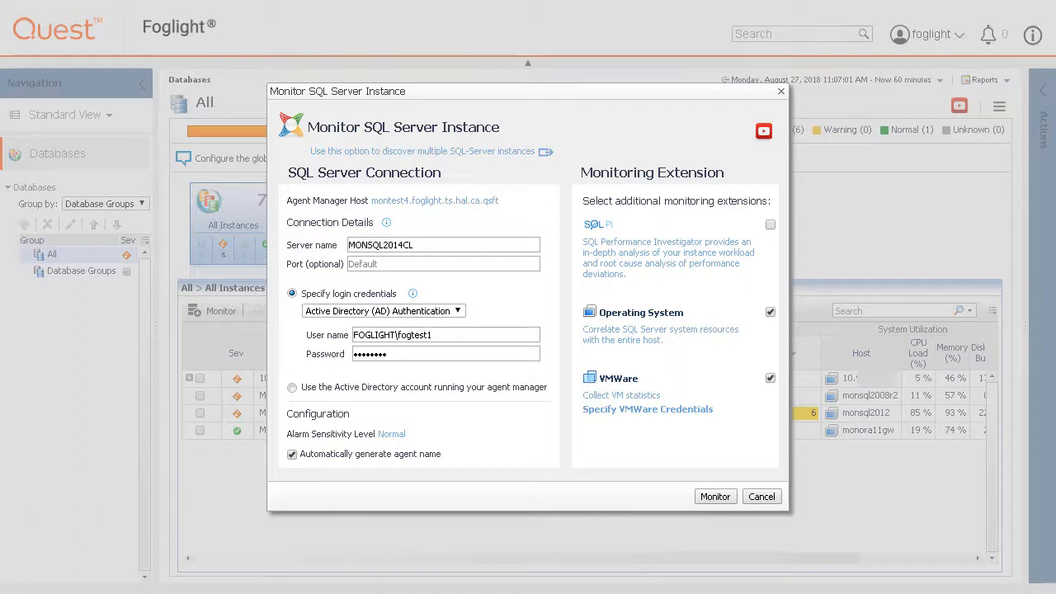
left_click(769, 378)
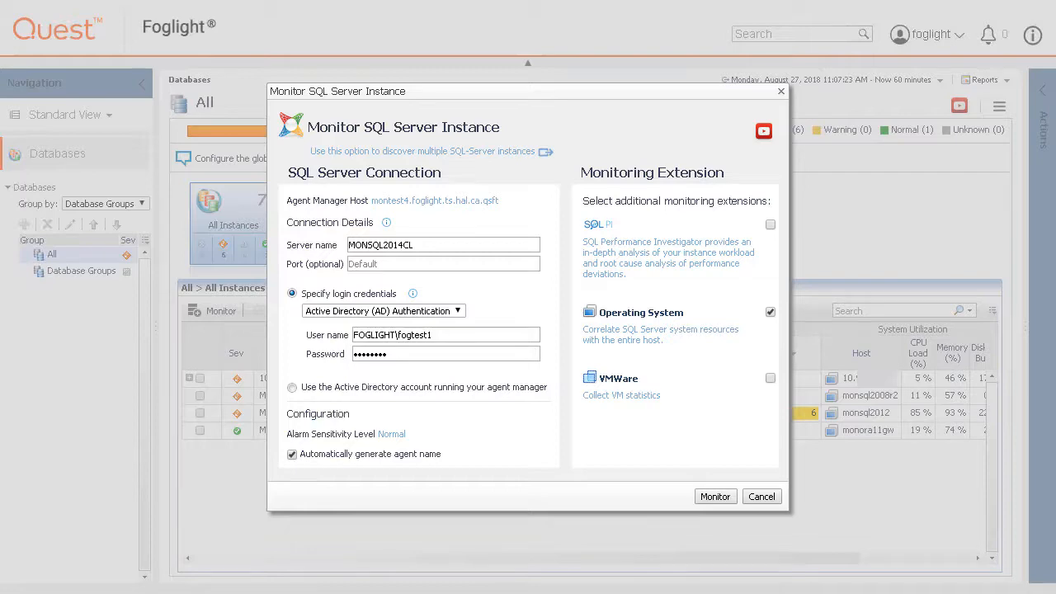
left_click(714, 496)
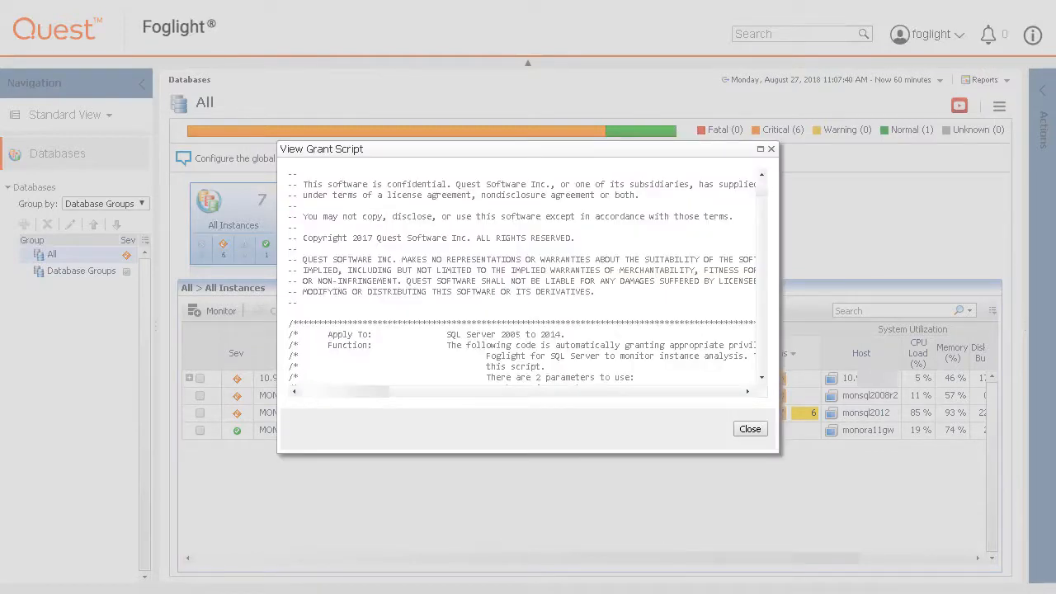
Step: Scroll through the View Grant Script dialog, then close it
left_click_drag(760, 190, 768, 383)
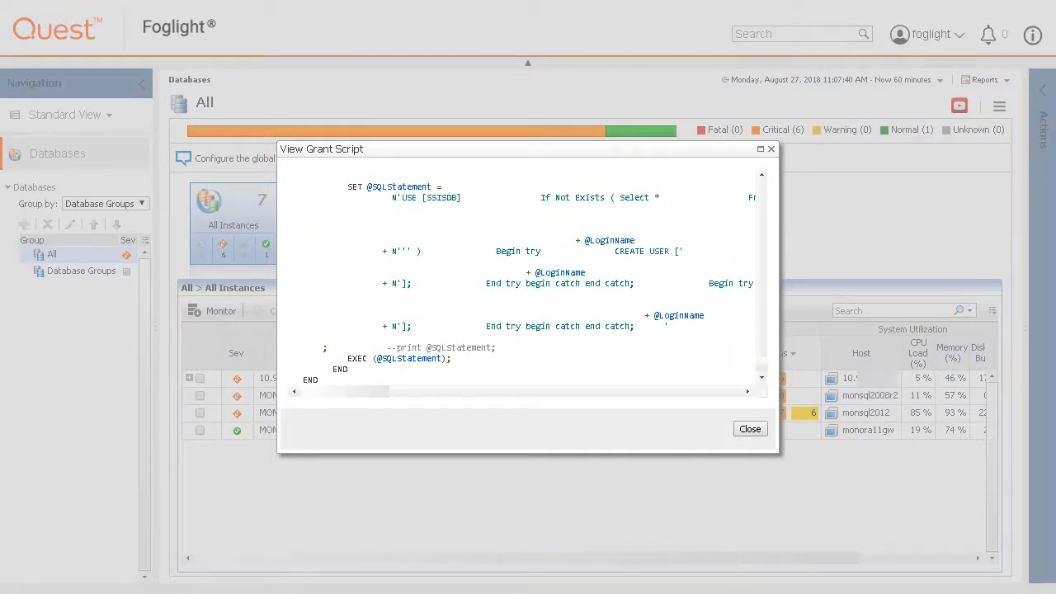
left_click(750, 429)
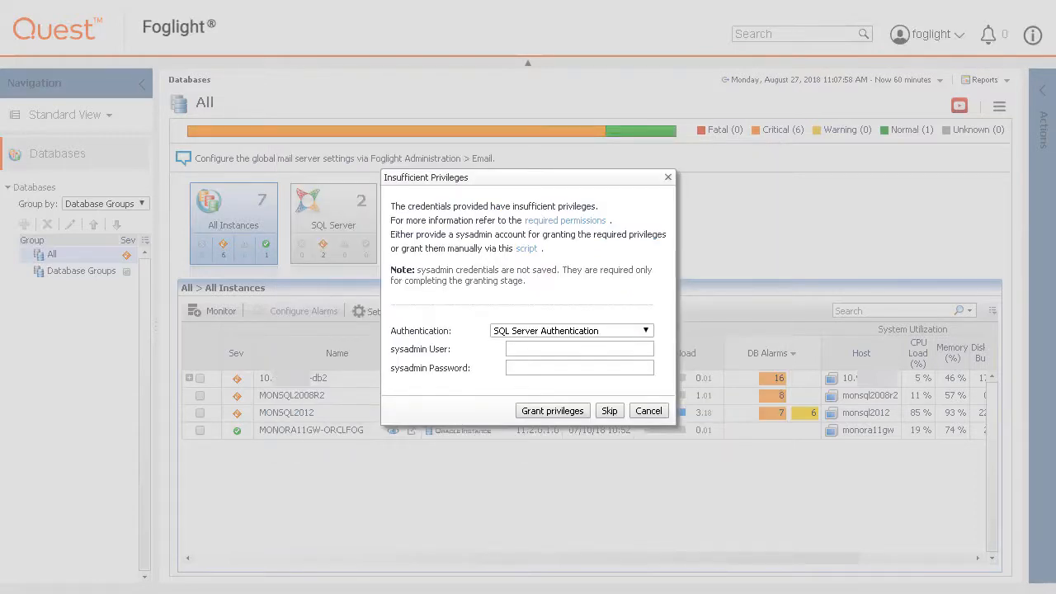
Step: Grant privileges using Active Directory authentication with the domain administrator account and its password
left_click(646, 330)
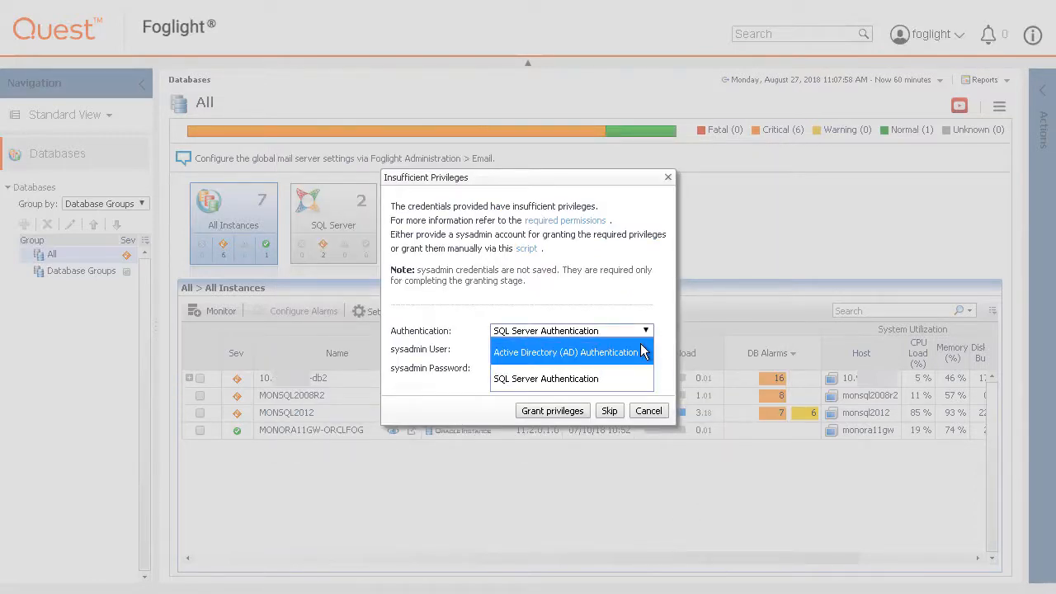
left_click(641, 351)
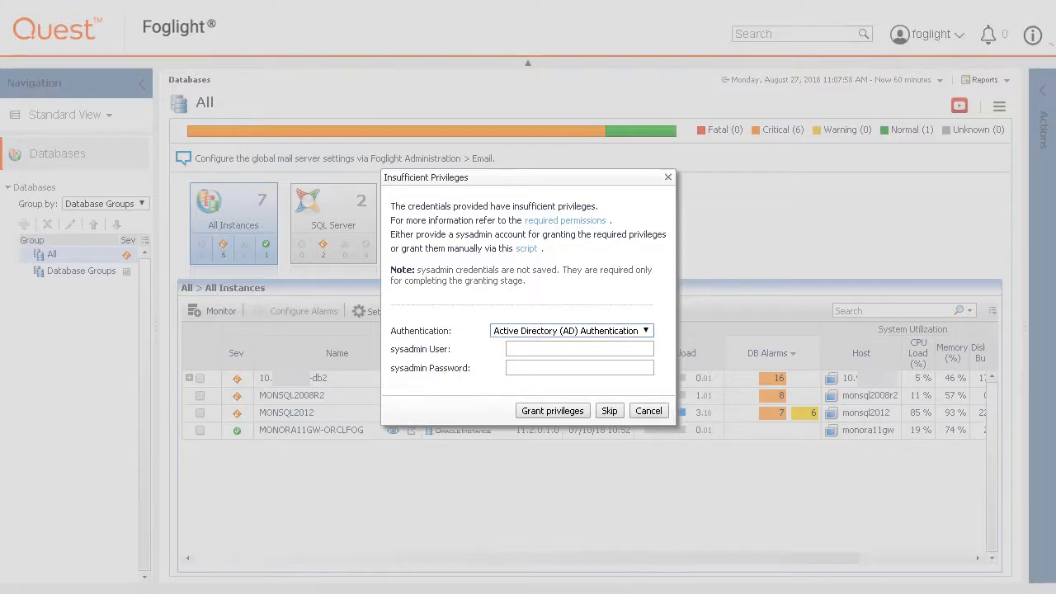
left_click(547, 350)
type("FOGLIGHT")
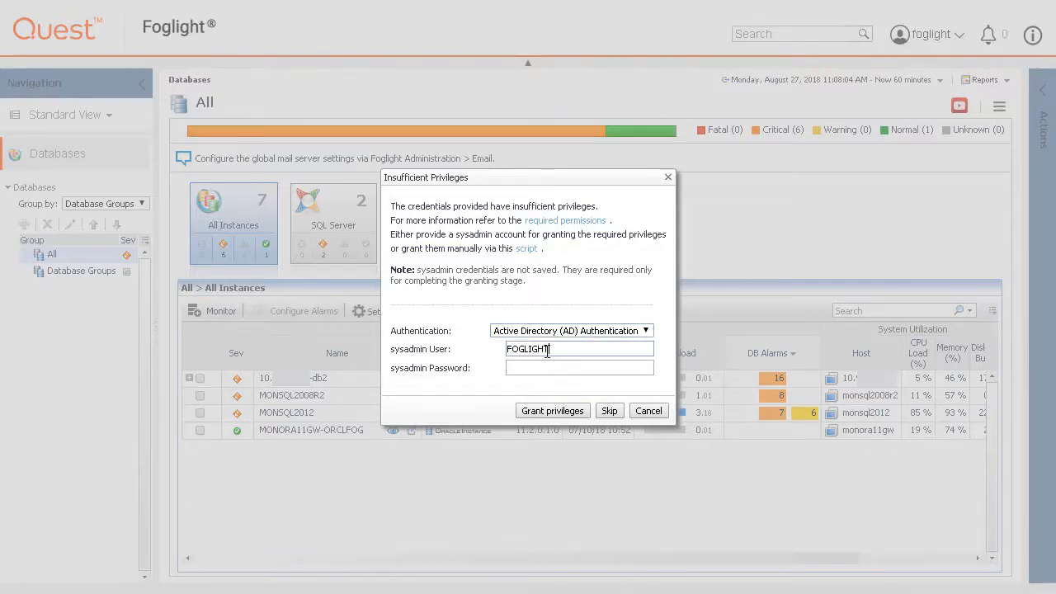
type("\\administrator")
key("Tab")
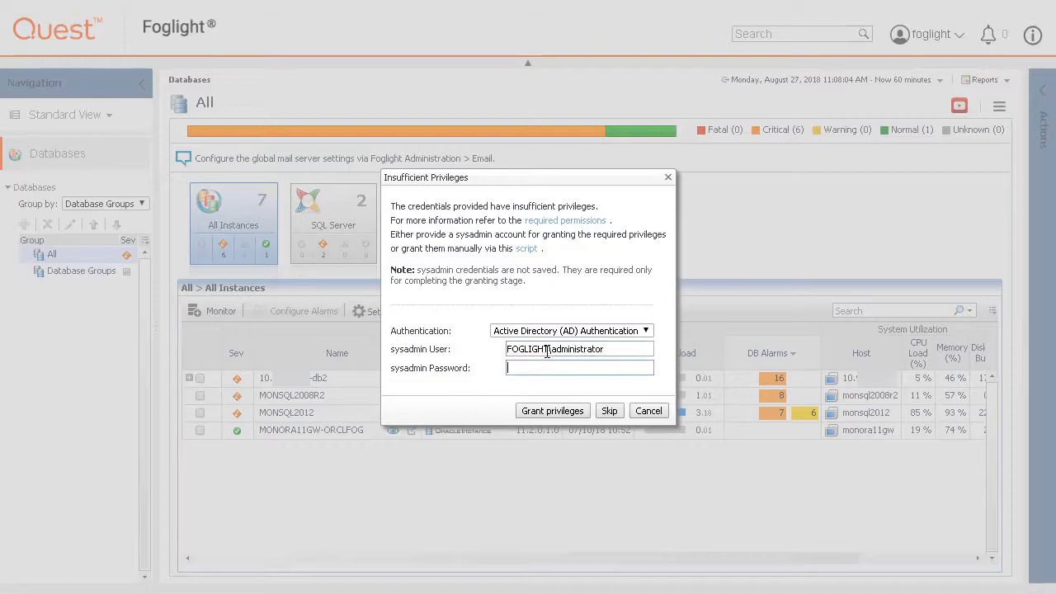
type("••••••••")
left_click(551, 412)
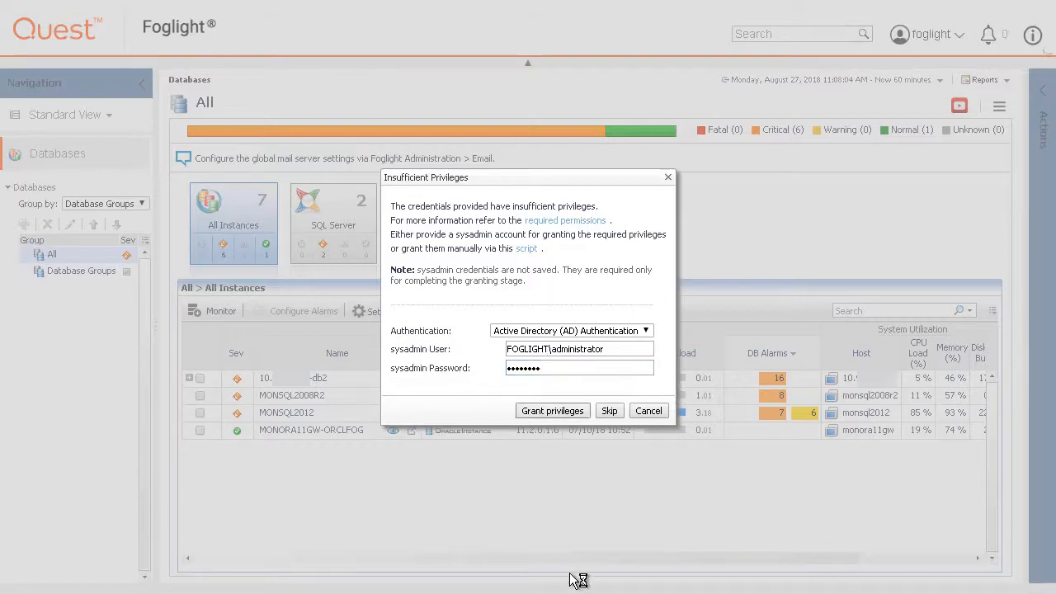